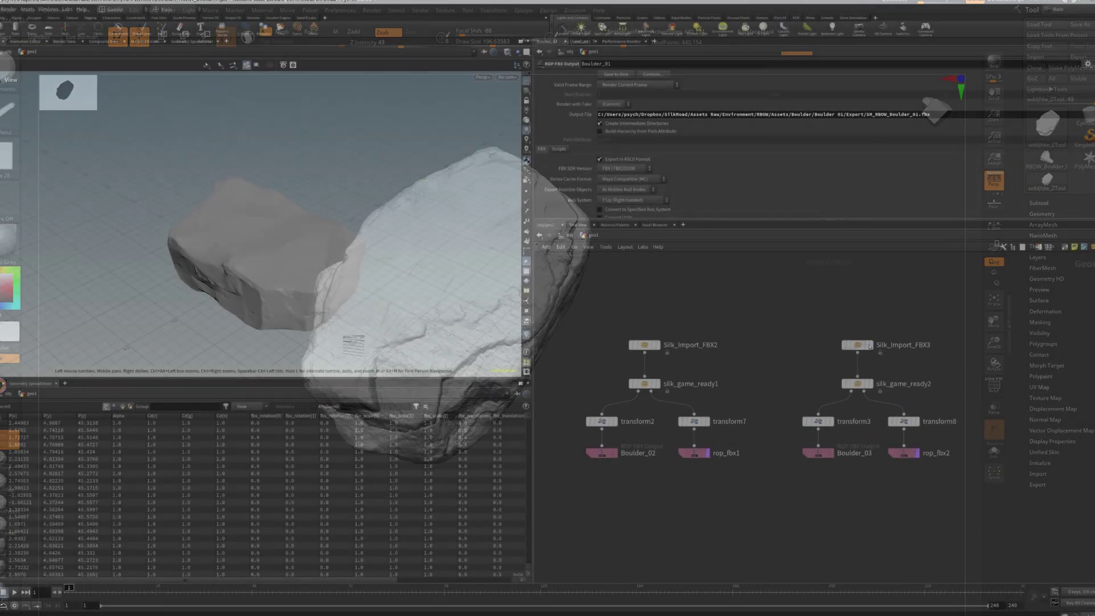
Display the third imported boulder, then its silk_game_ready2 version, framed in the viewport
left_click(873, 327)
key("g")
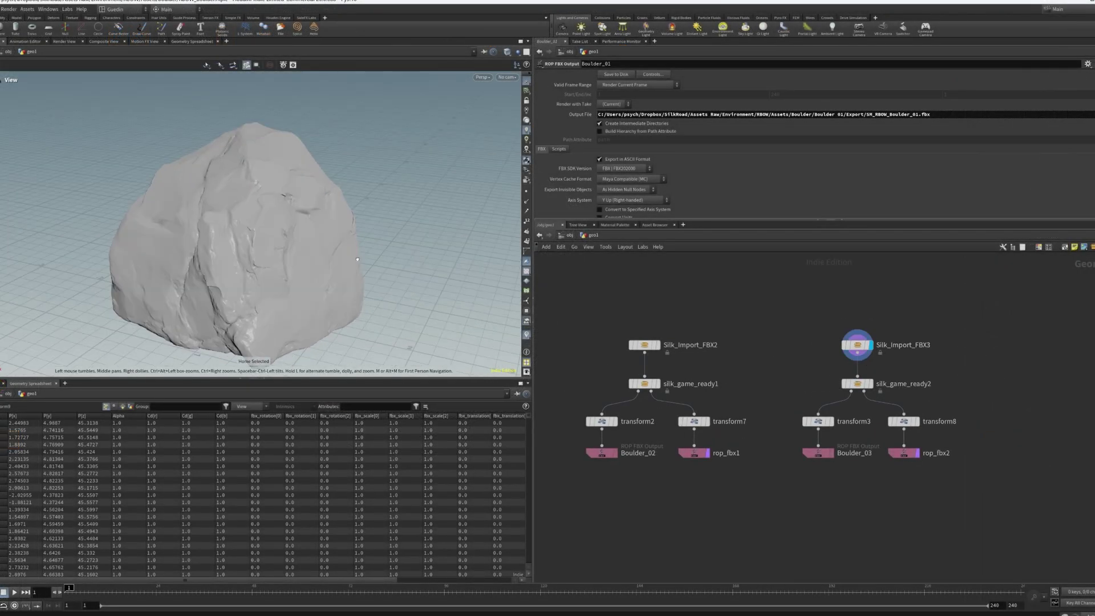
left_click(869, 384)
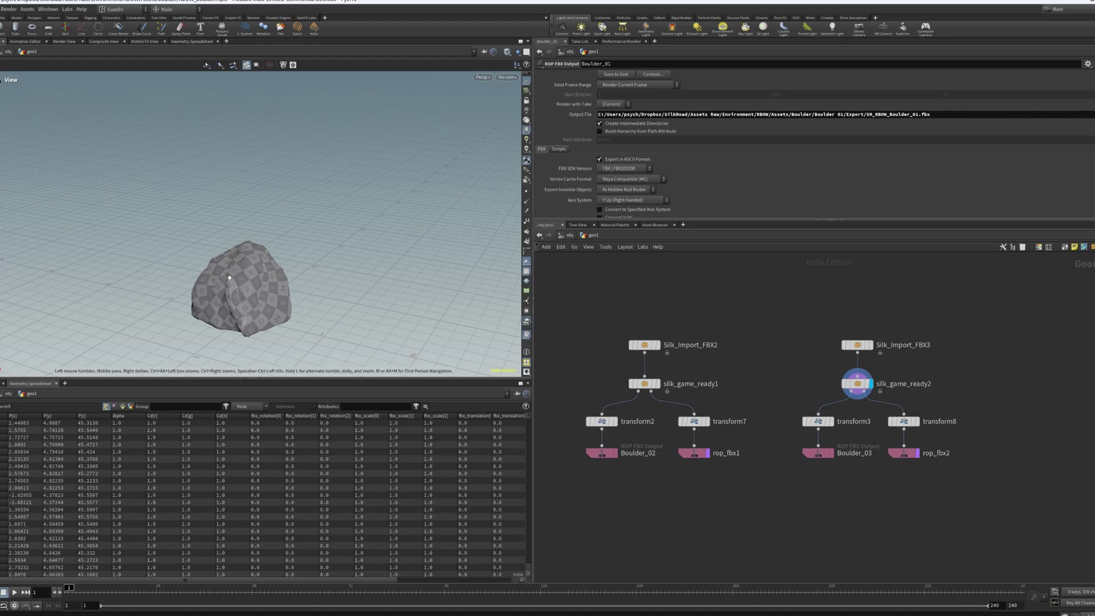
scroll(470, 292, "up", 3)
Inspect the checker-textured boulder and its UV island layout, then return to the 3D view
left_click_drag(470, 292, 330, 203)
key("space+5")
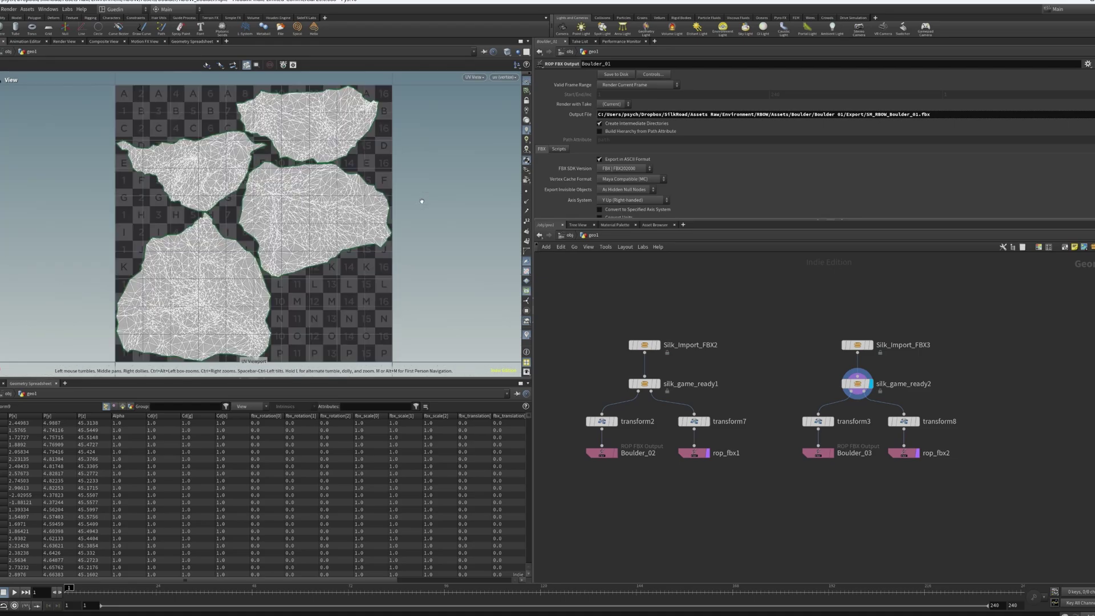
key("space+1")
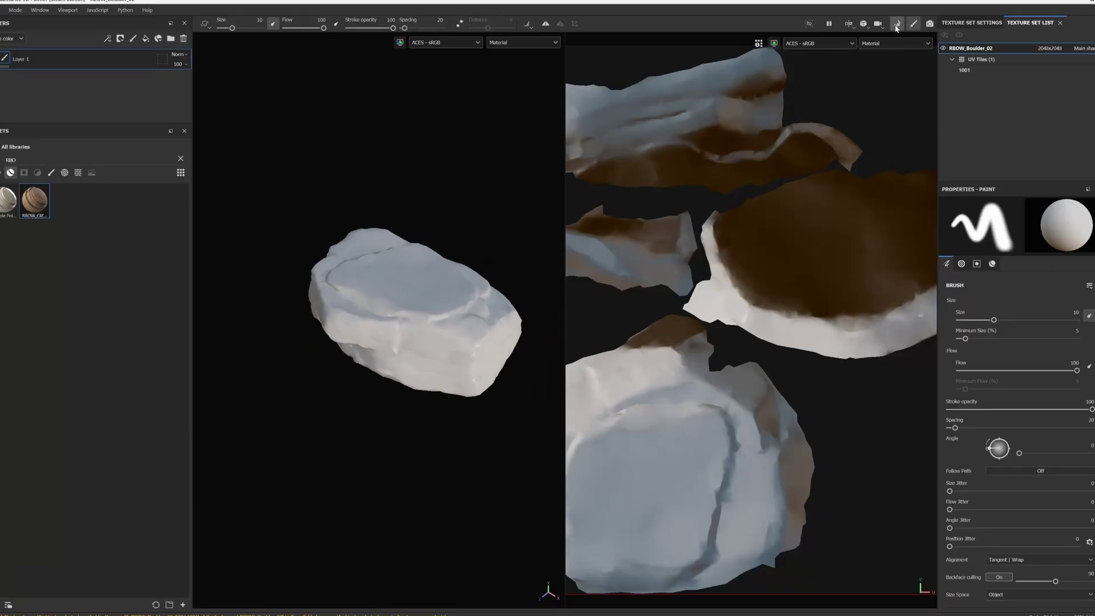
Review the Bake Mesh Maps output resolution options, then return to painting the boulder texture
left_click(897, 27)
left_click(187, 53)
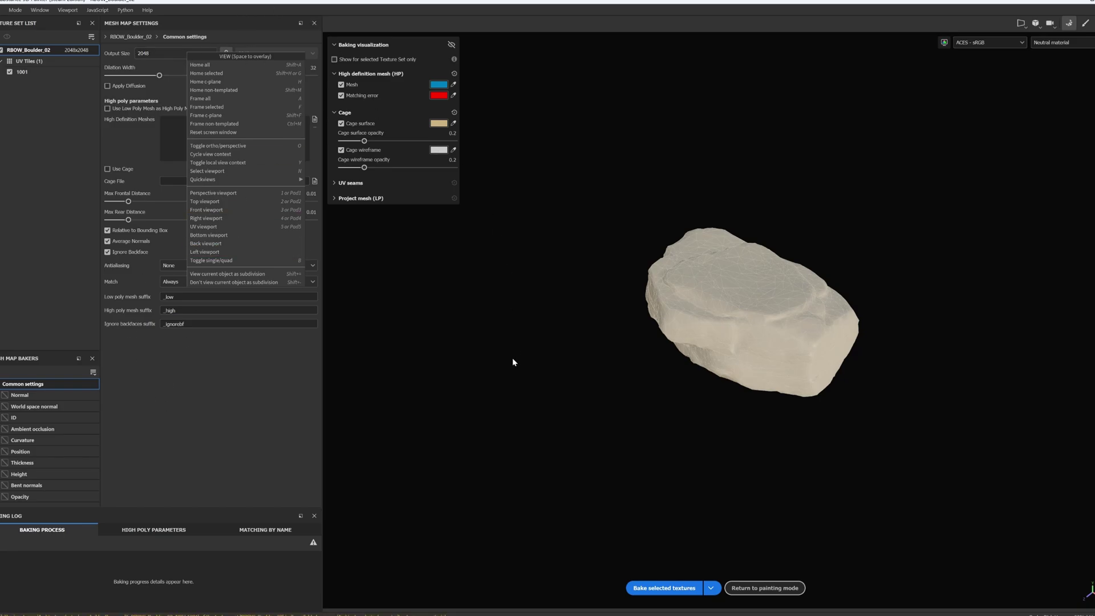
left_click(770, 589)
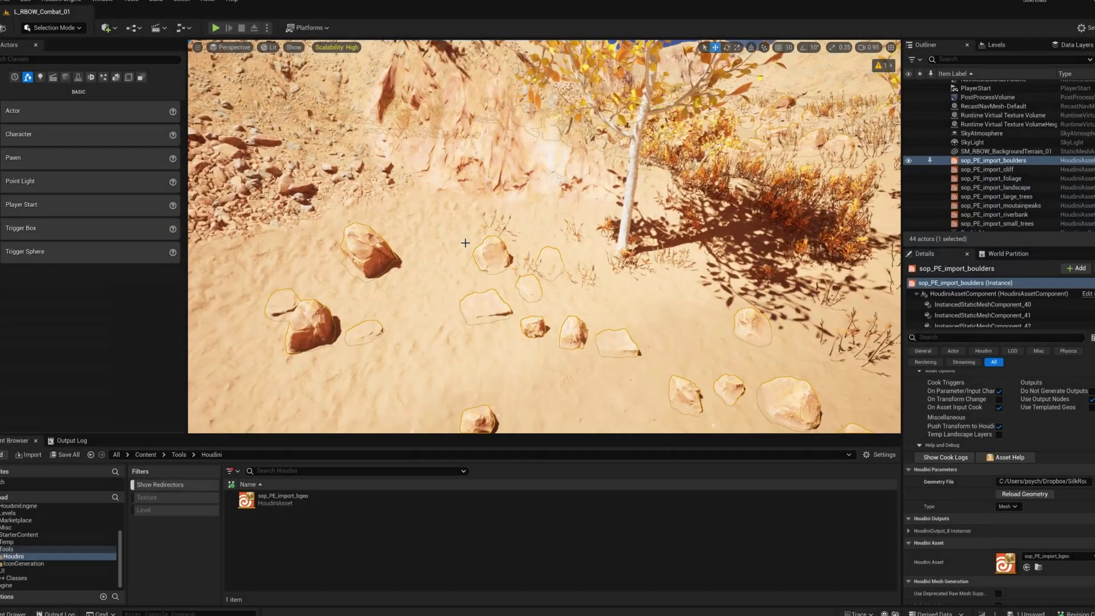
mouse_move(465, 243)
right_mouse_down()
mouse_move(465, 282)
mouse_move(465, 214)
mouse_move(514, 206)
mouse_move(480, 222)
mouse_move(479, 188)
right_mouse_up()
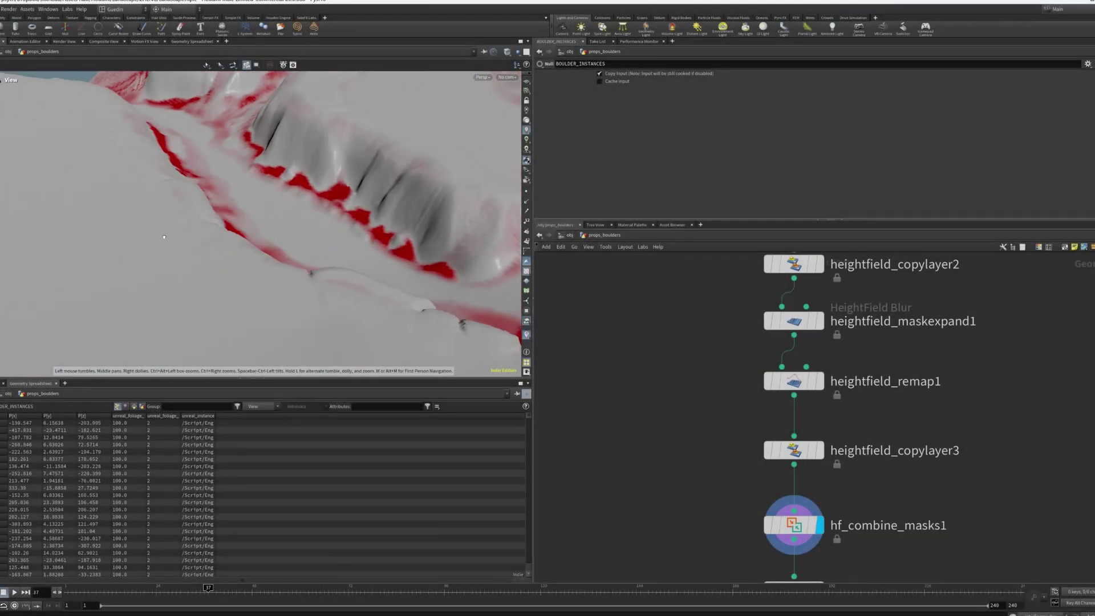
Orbit the view around the canyon terrain to inspect the scattered boulders
mouse_move(163, 237)
left_mouse_down()
mouse_move(415, 223)
mouse_move(163, 214)
left_mouse_up()
Inspect the red canyon mask, then display heightfield_scatter1's boulder points instead of the masked heightfield
mouse_move(888, 608)
middle_mouse_down()
mouse_move(772, 535)
mouse_move(813, 404)
mouse_move(812, 315)
middle_mouse_up()
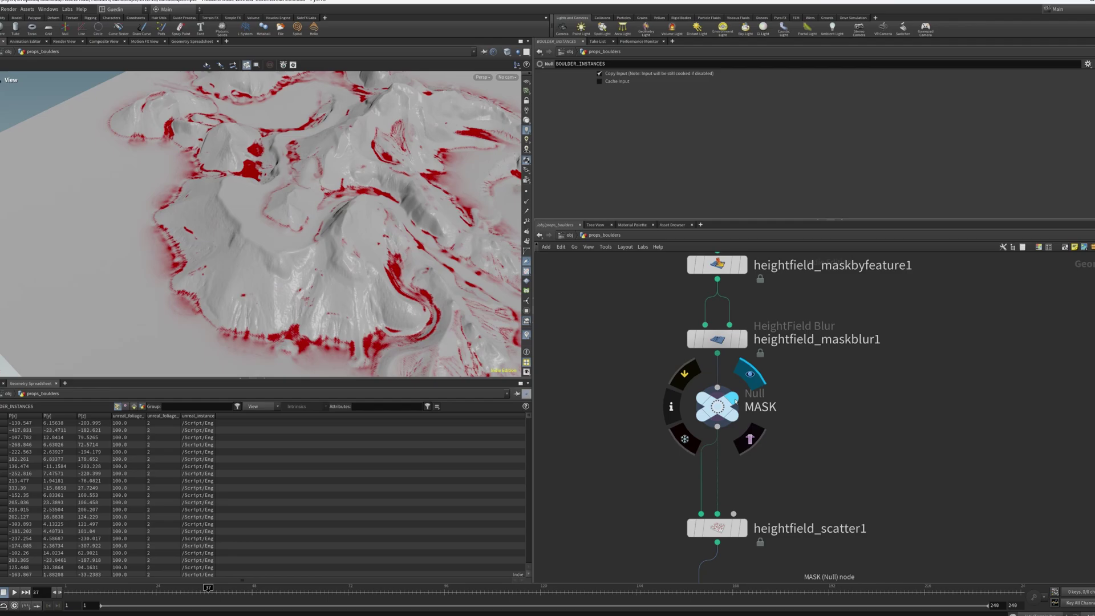
mouse_move(342, 240)
left_mouse_down()
mouse_move(372, 228)
mouse_move(325, 239)
left_mouse_up()
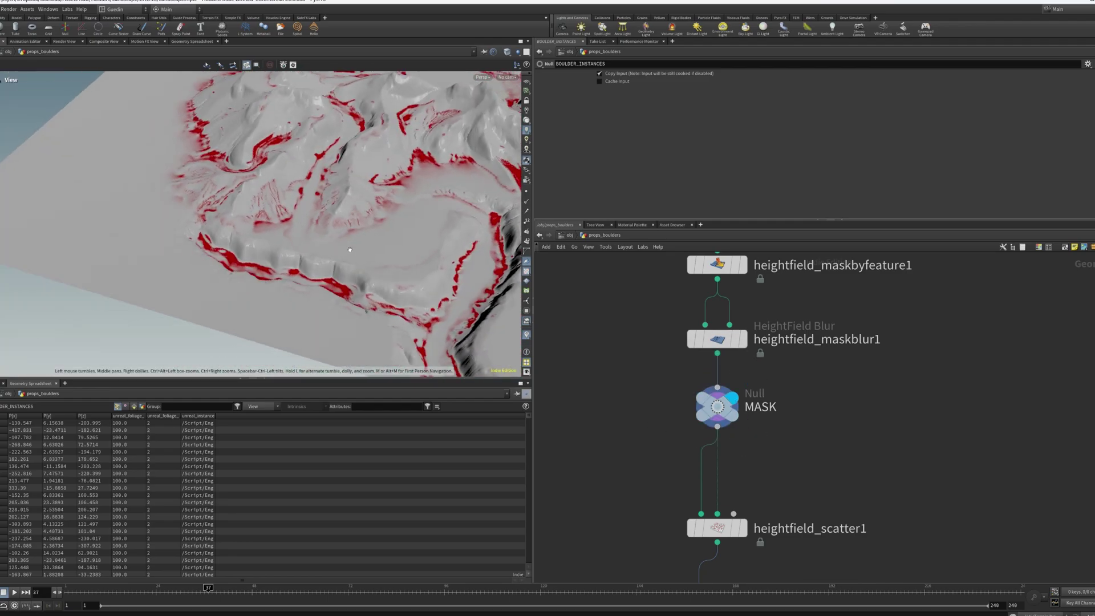
middle_click_drag(743, 516, 750, 372)
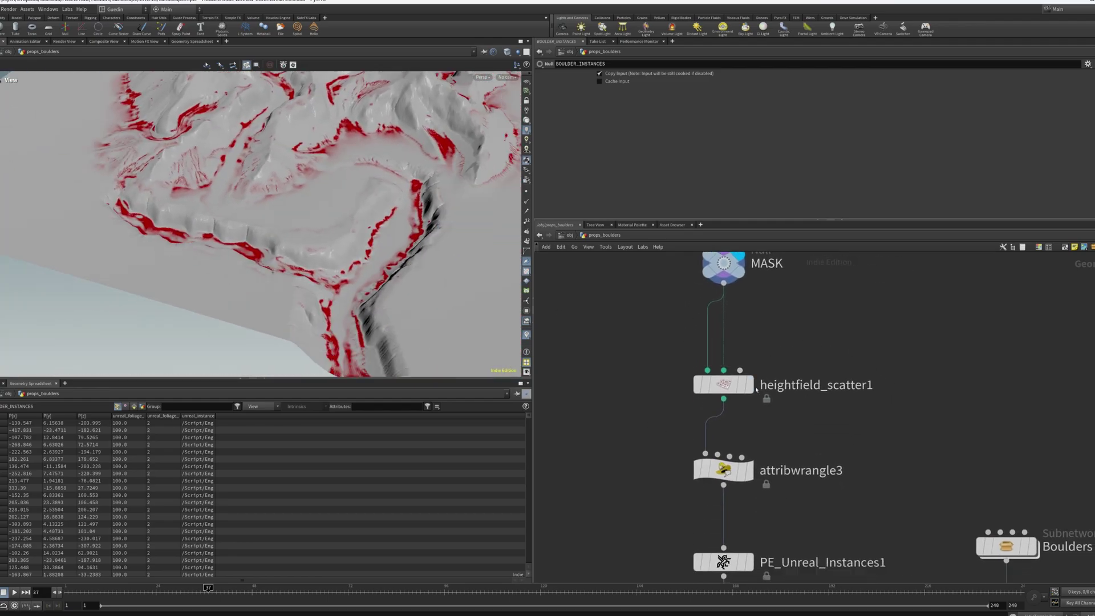
left_click(749, 386)
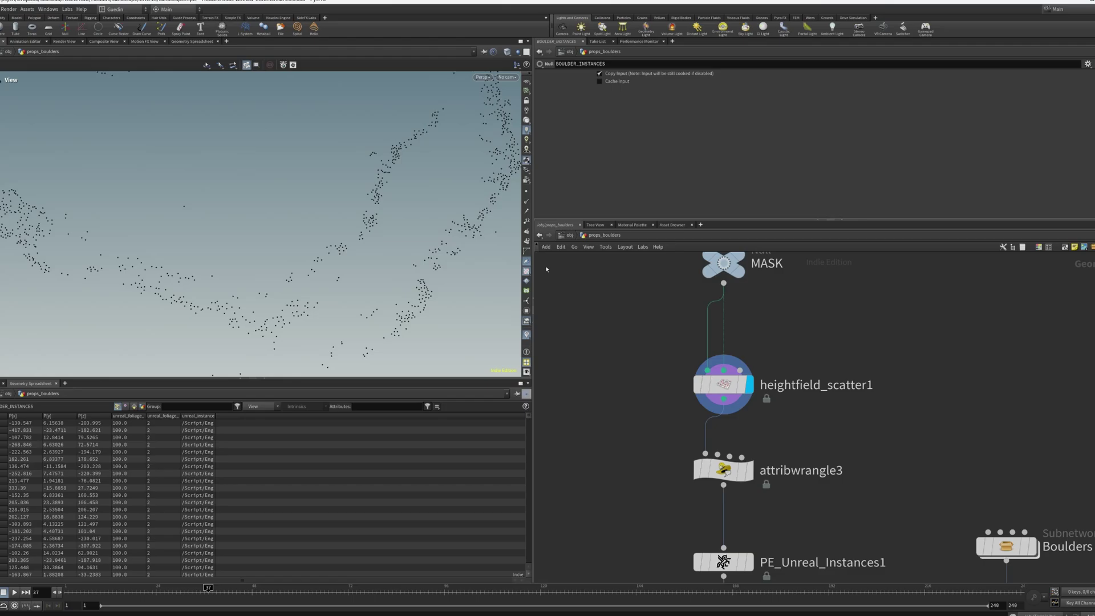
left_click_drag(386, 239, 363, 211)
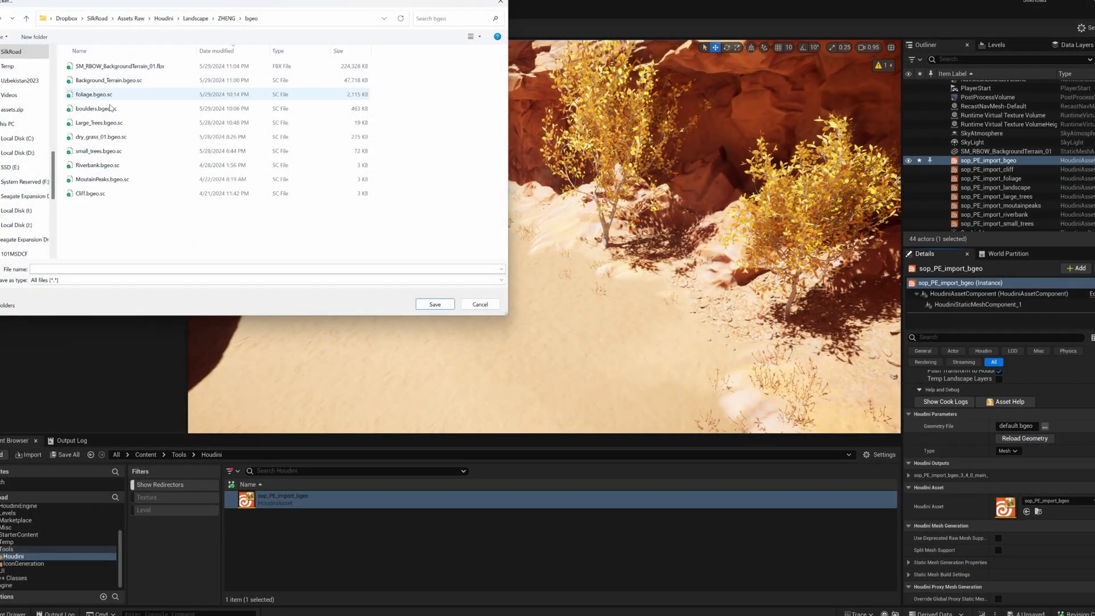
Load boulders.bgeo.sc into the import asset and view the boulders placed across the canyon
double_click(99, 108)
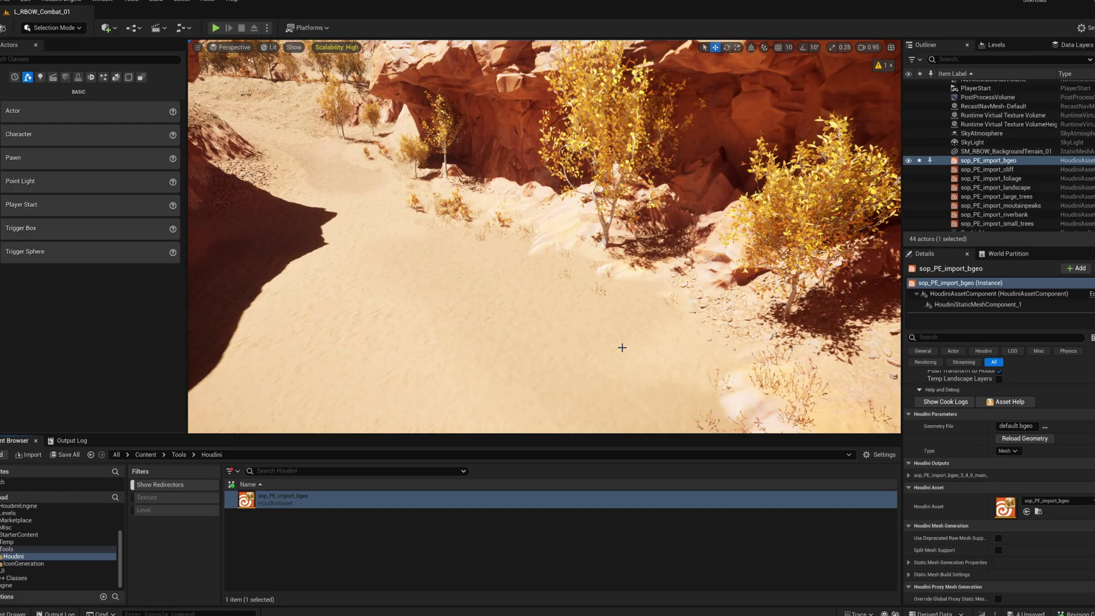
right_click_drag(621, 345, 599, 359)
right_click_drag(601, 295, 566, 291)
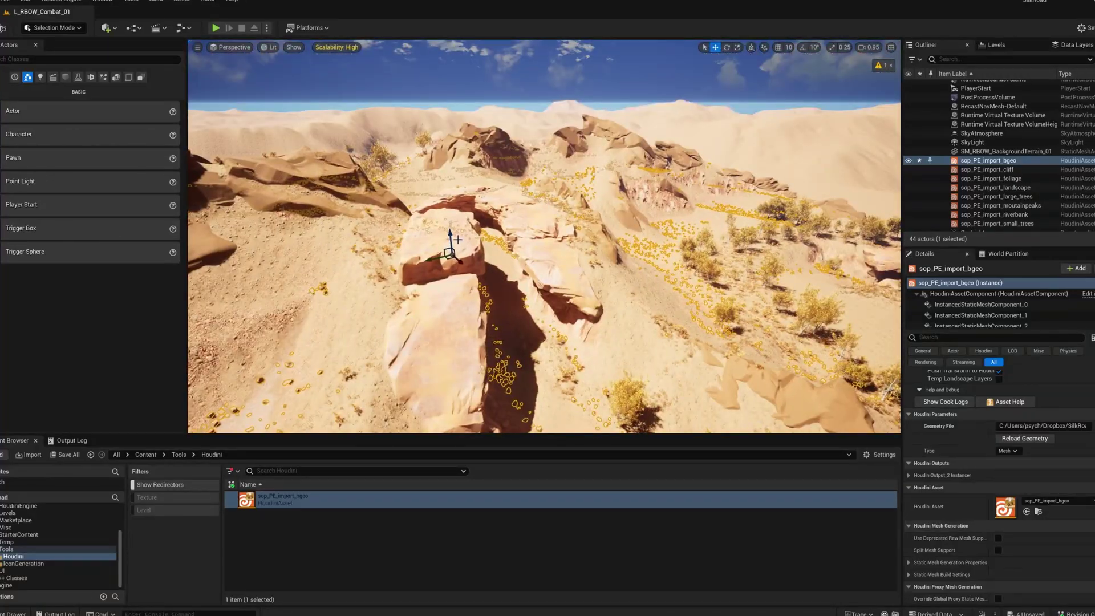
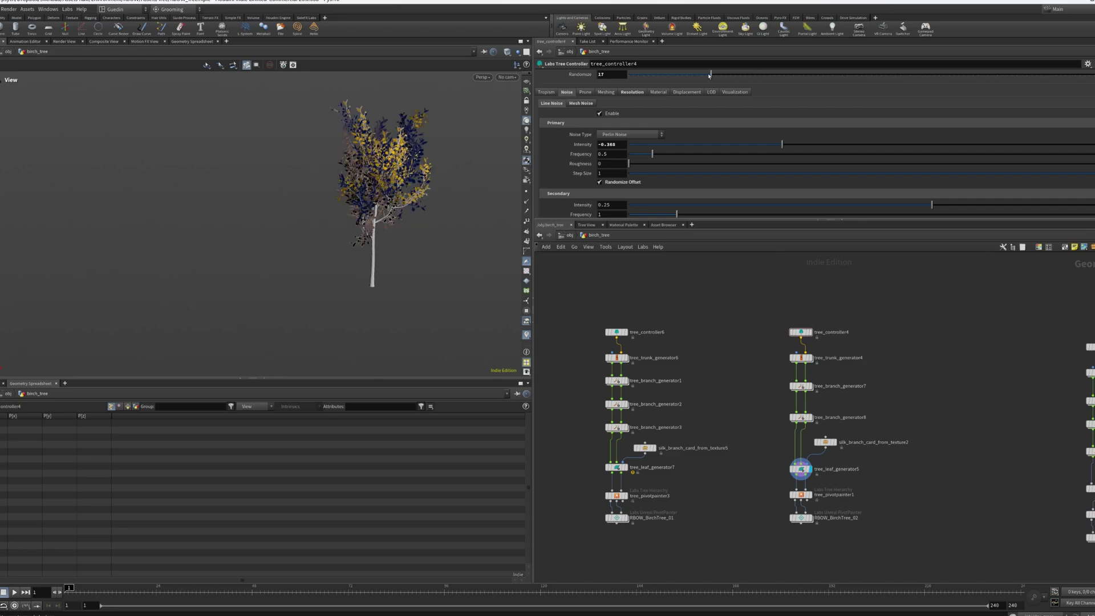
Reseed tree_controller4's Randomize value to give the birch a different shape
left_click_drag(693, 76, 643, 74)
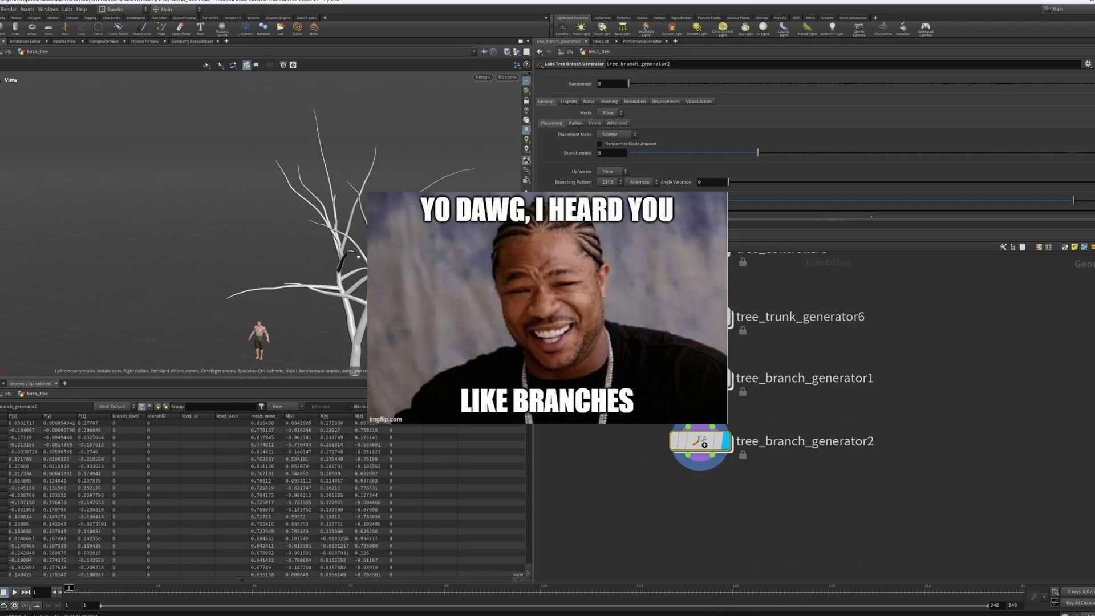
Reduce tree_branch_generator2's Branch nodes to 5 per parent branch
left_click_drag(757, 153, 712, 147)
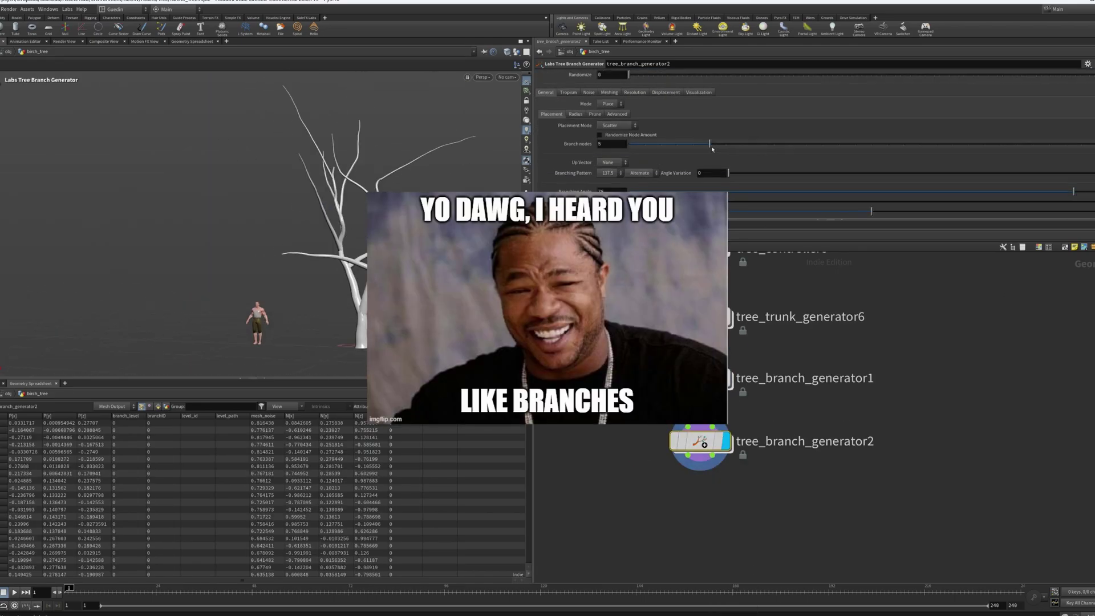
scroll(608, 146, "down", 2)
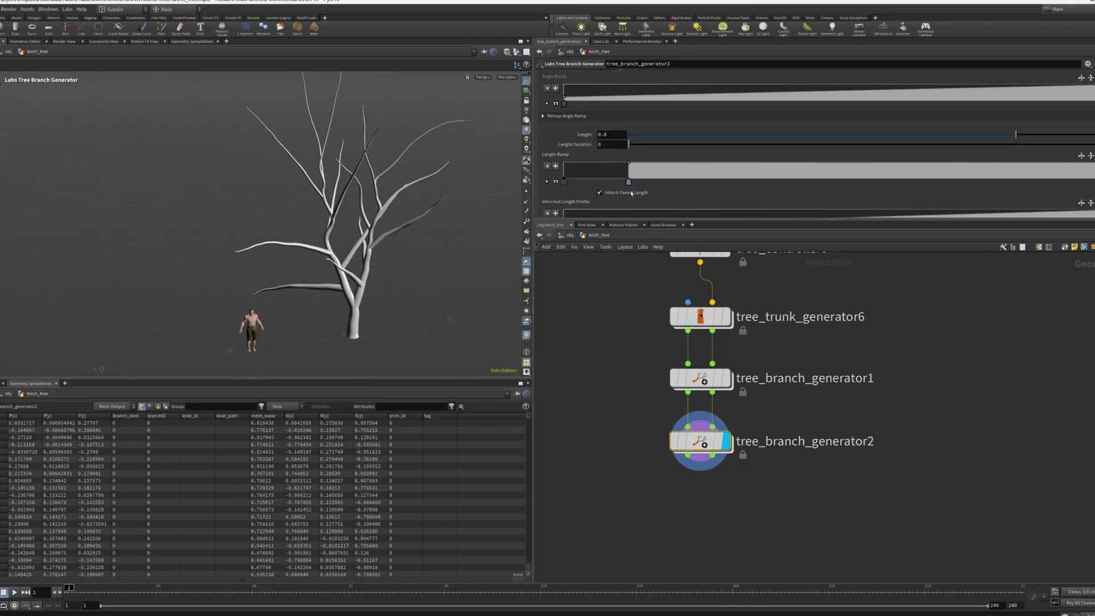
scroll(608, 145, "down", 2)
scroll(608, 146, "down", 2)
scroll(607, 145, "down", 2)
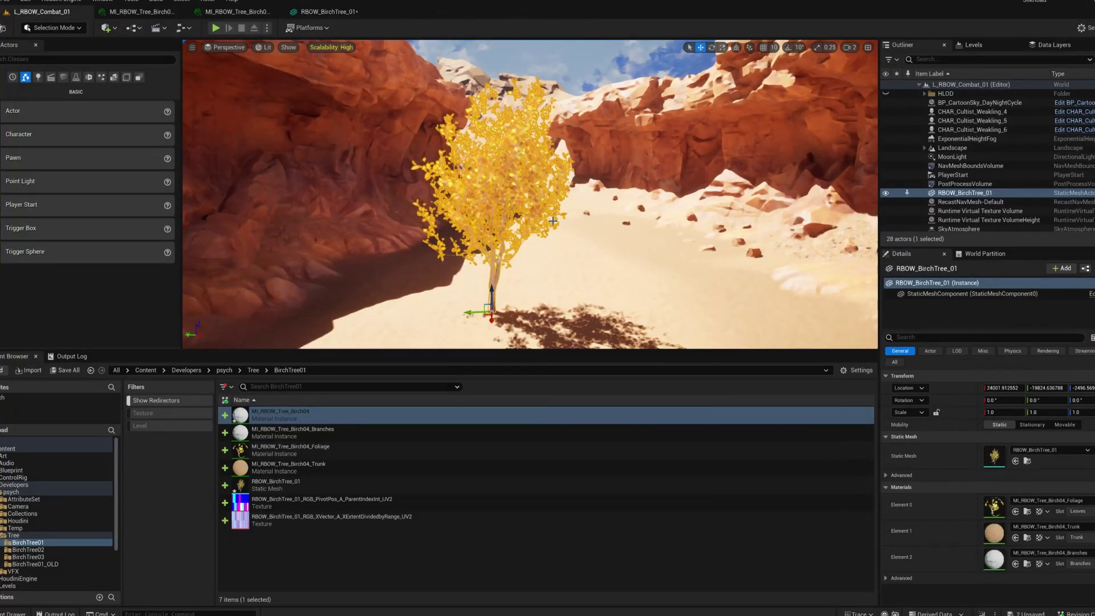
key("Escape")
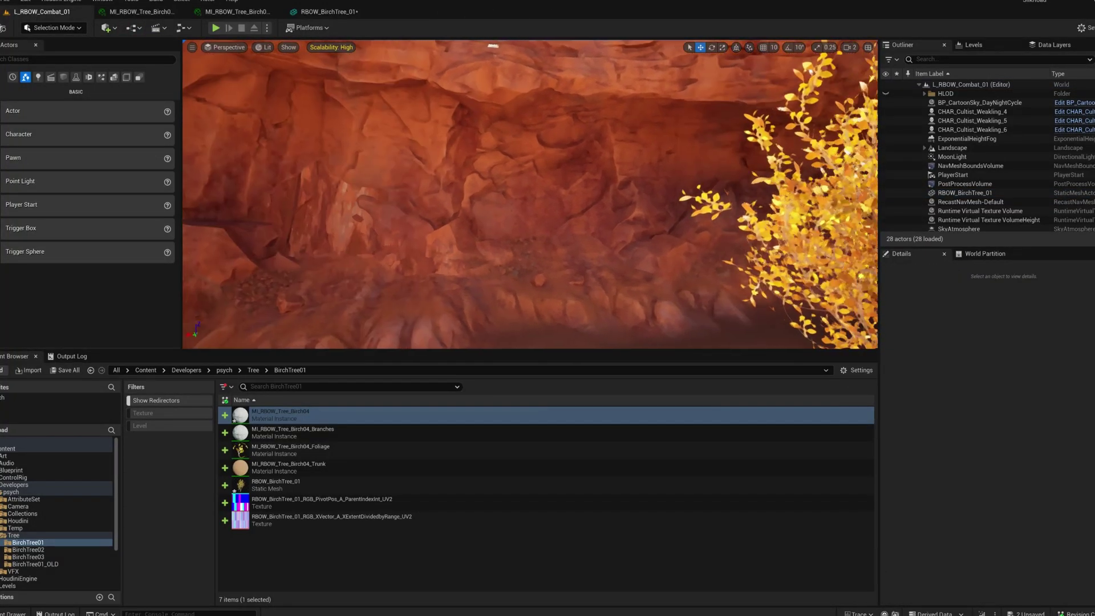
right_click_drag(531, 194, 480, 195)
right_click_drag(608, 242, 608, 215)
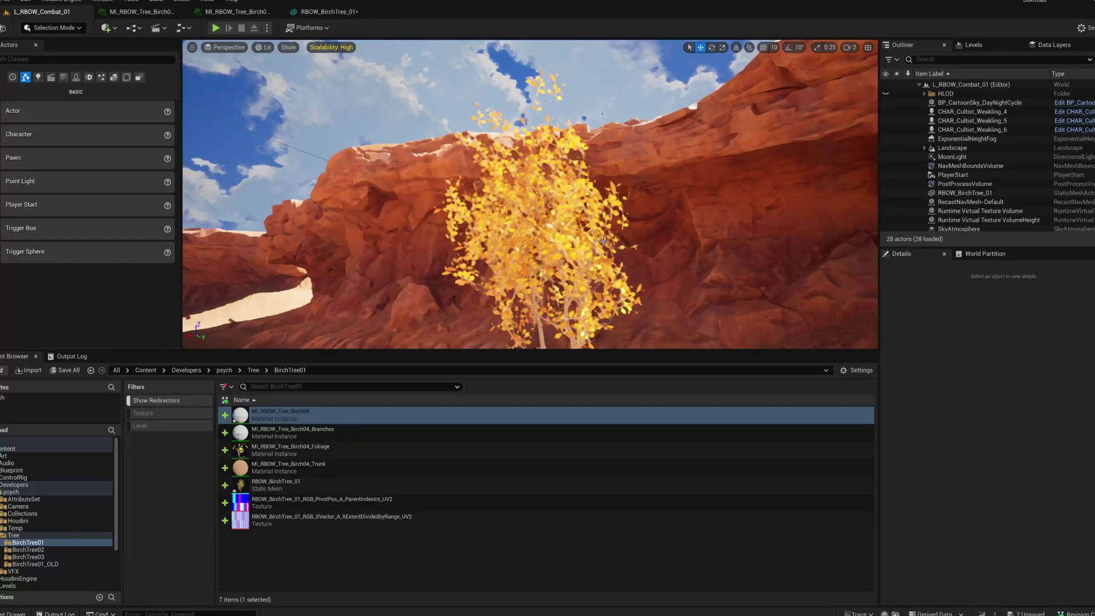
right_click_drag(603, 242, 654, 242)
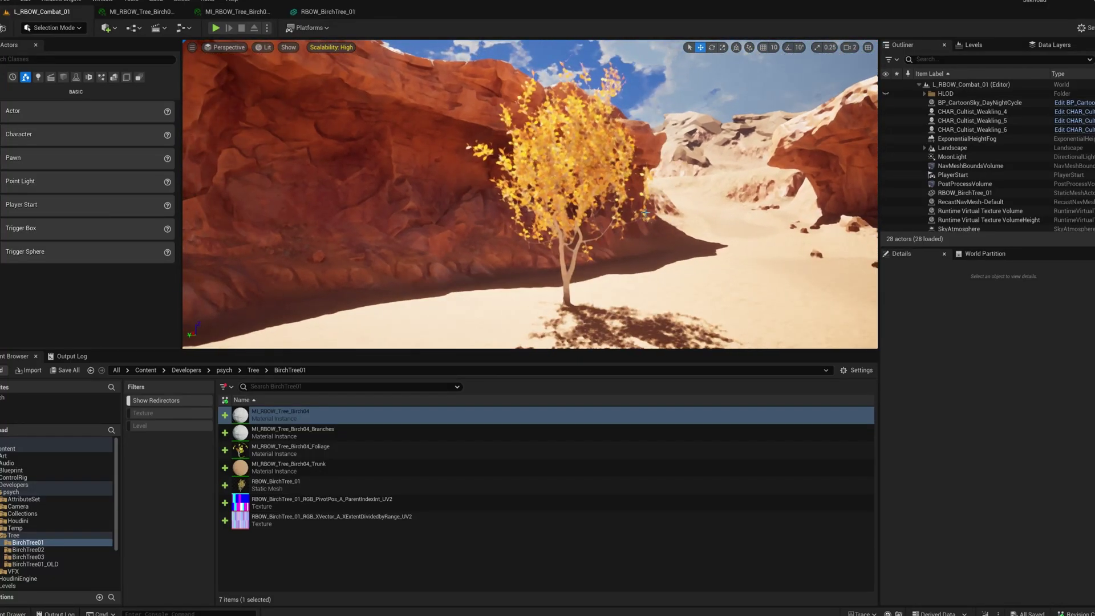
right_click_drag(646, 215, 633, 248)
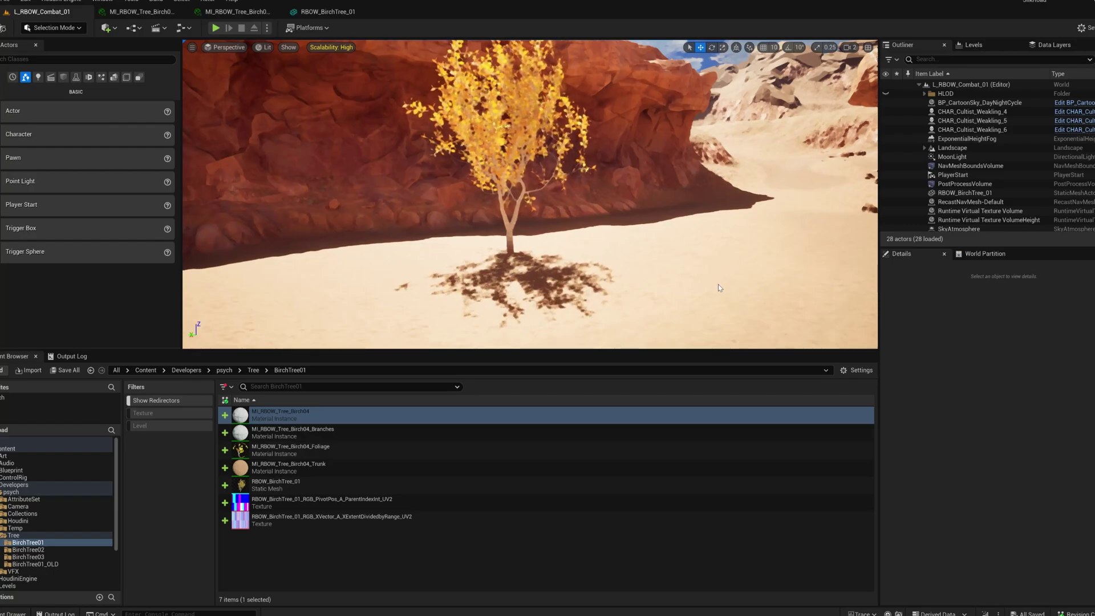
Fly the viewport up and forward over the tree-covered canyon toward the mountains
right_click(718, 284)
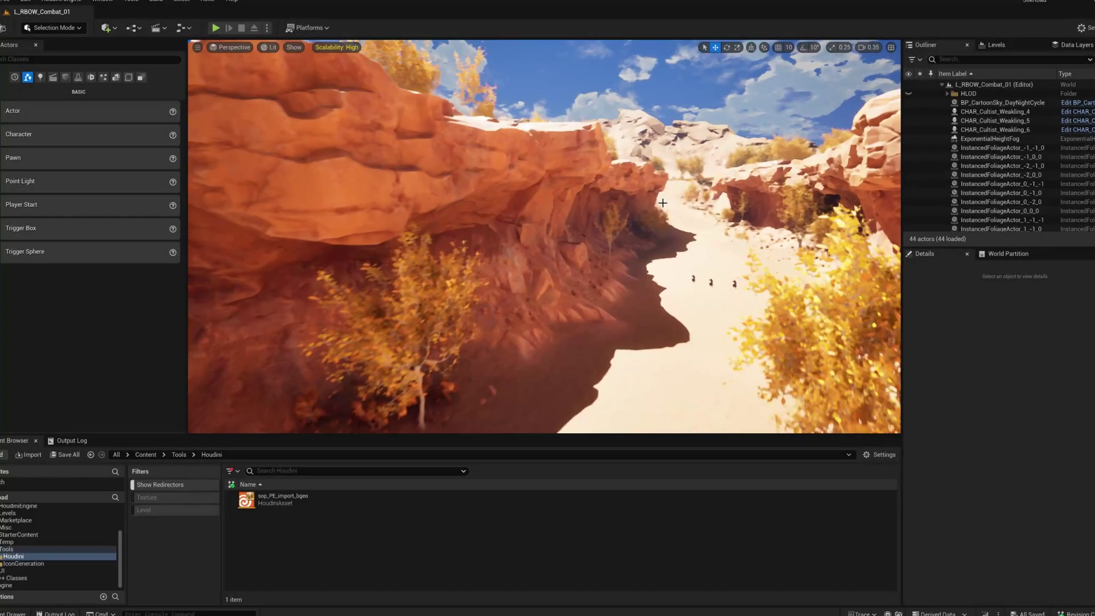
right_click_drag(663, 203, 661, 214)
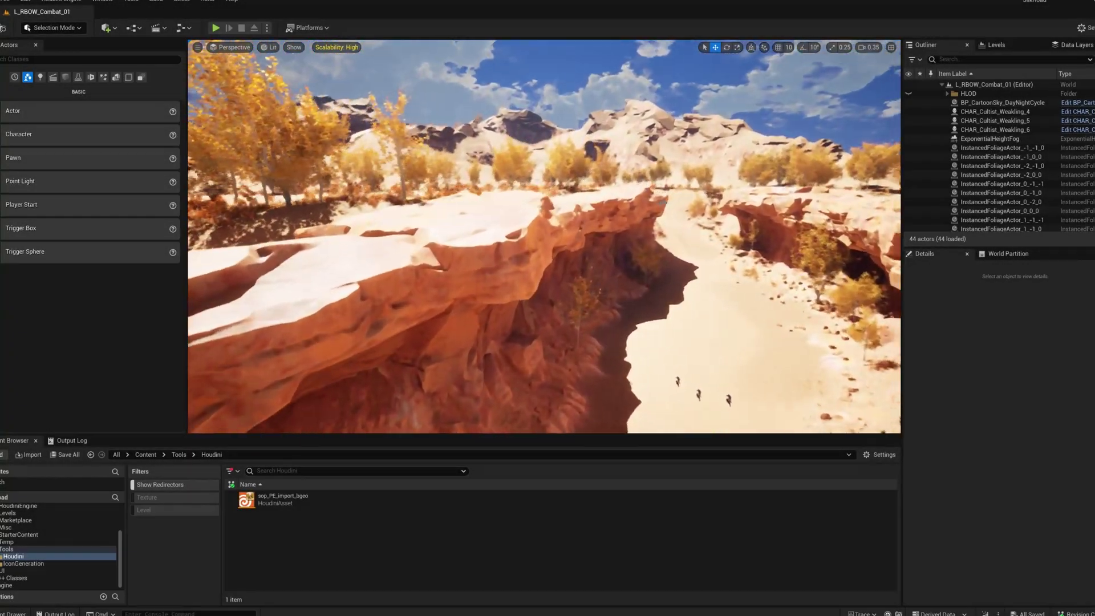
right_click_drag(662, 203, 663, 203)
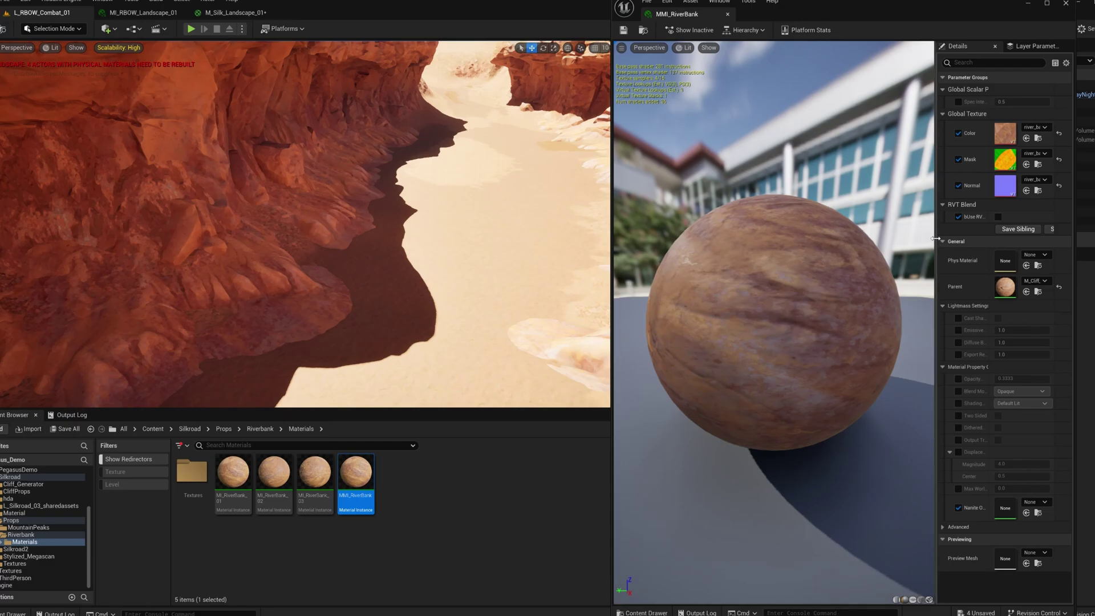
Widen the Details panel and enable bUse RVT Blend on MMI_RiverBank
left_click_drag(937, 240, 724, 240)
left_click(871, 217)
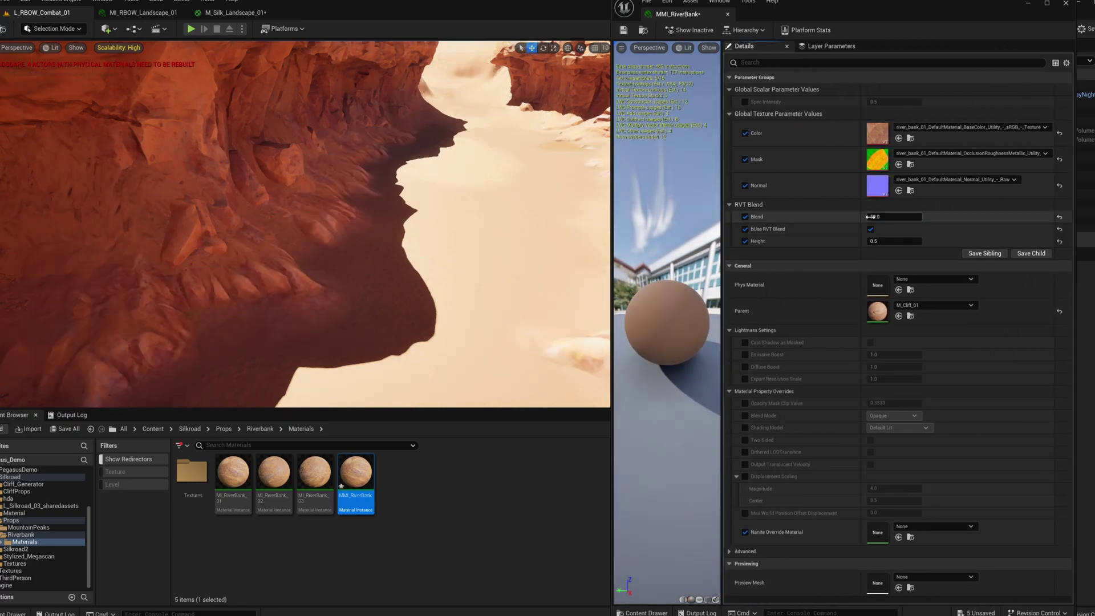